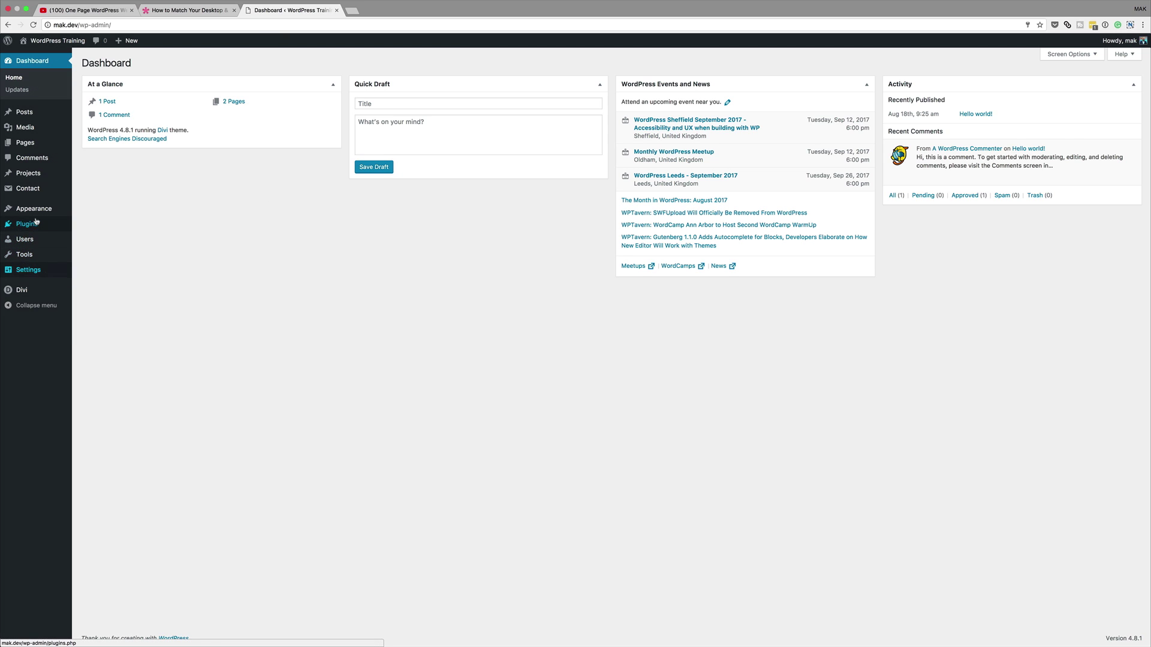
Go to the Divi Theme Customizer's Header & Navigation > Primary Menu Bar settings.
mouse_move(39, 211)
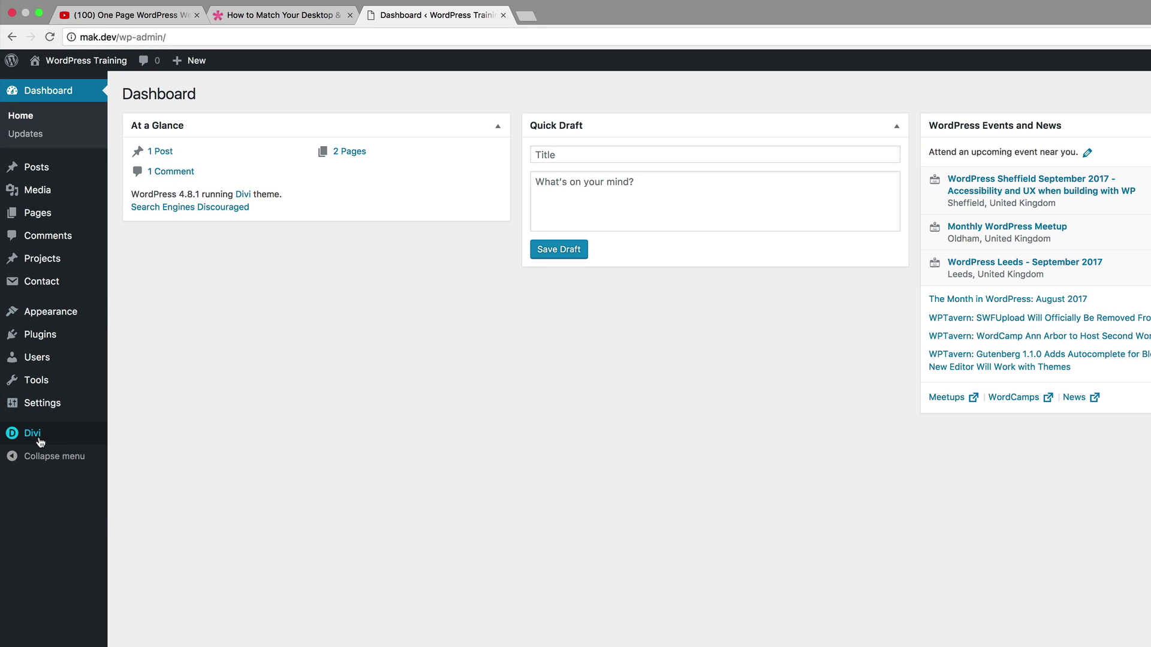
mouse_move(41, 441)
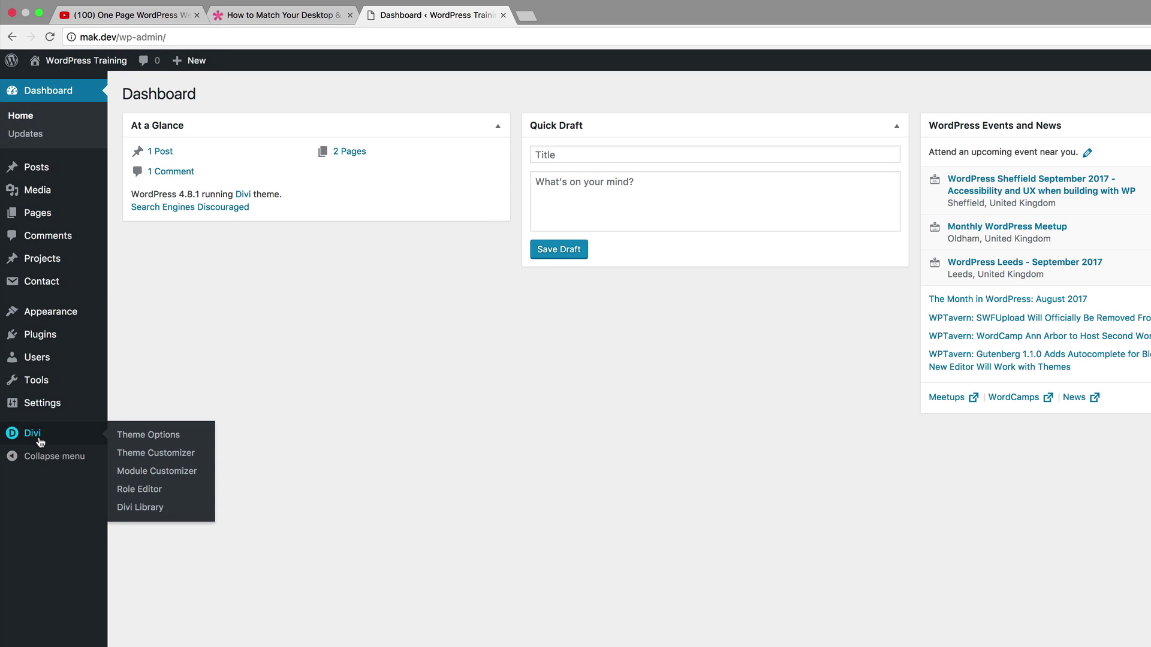
left_click(169, 454)
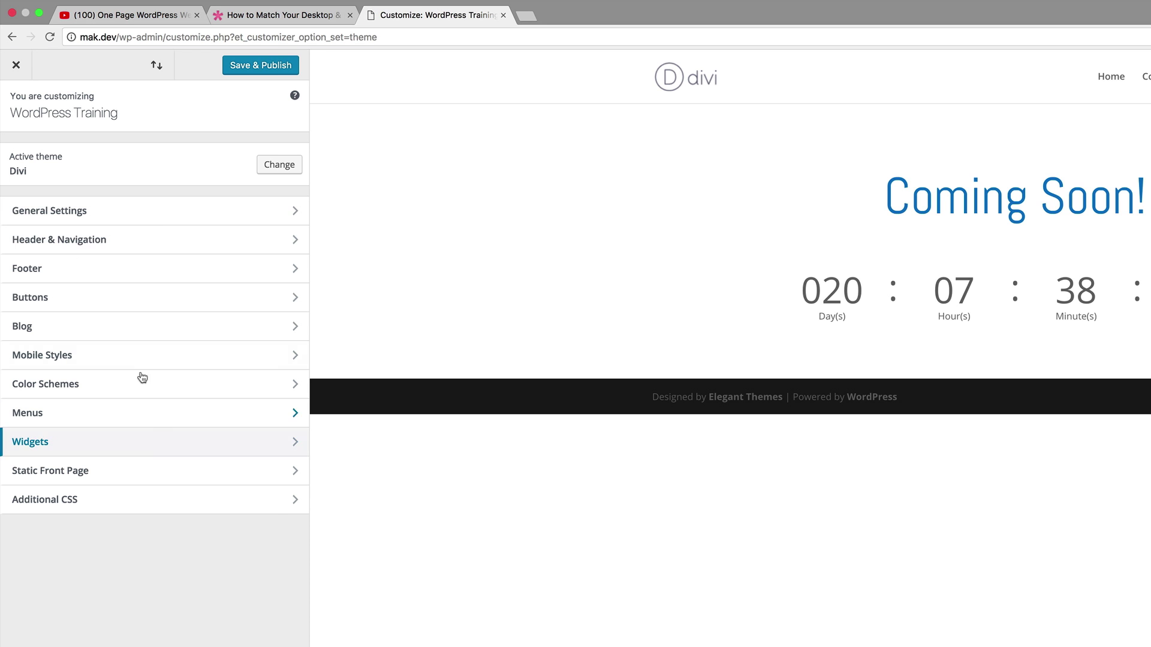
left_click(95, 239)
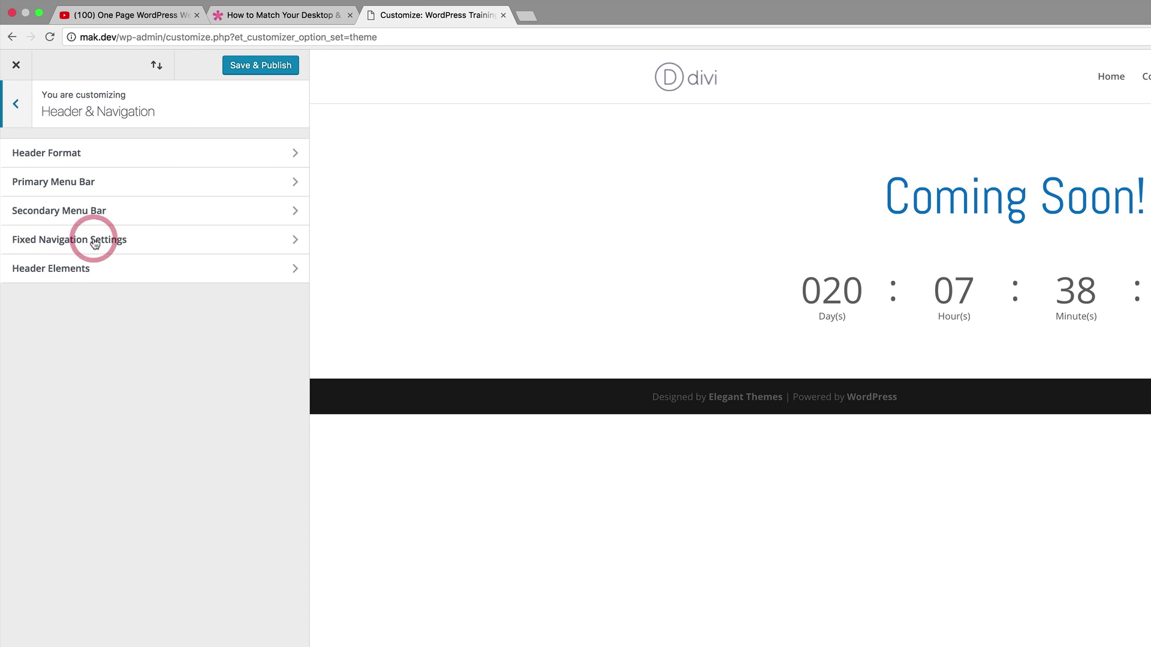
left_click(87, 186)
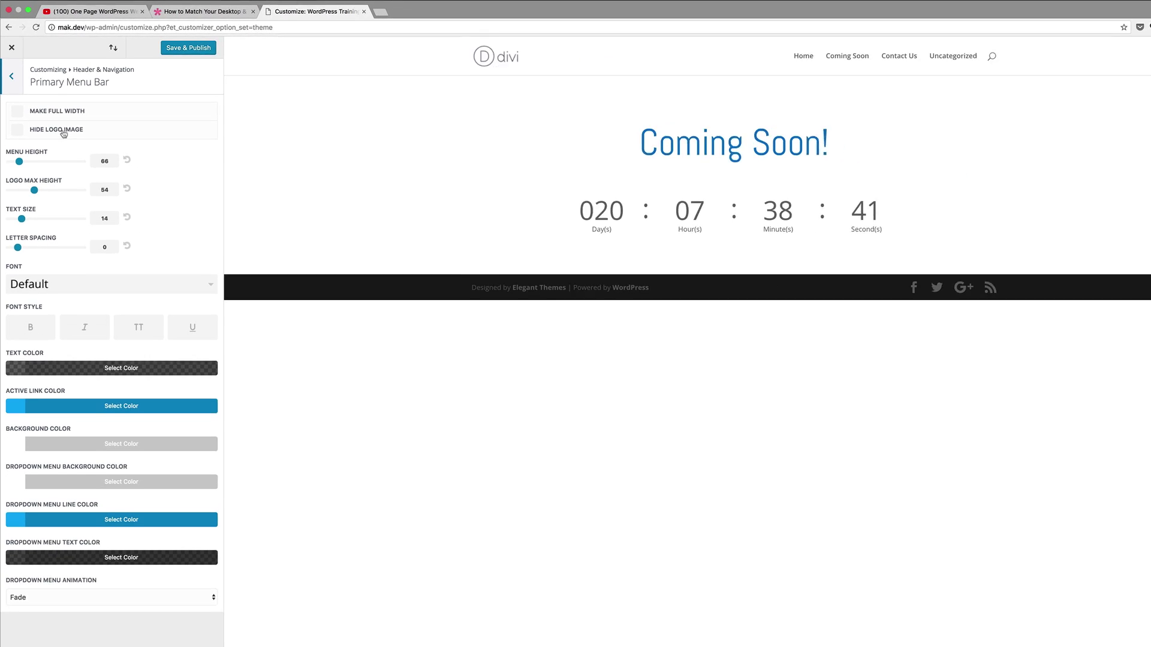
Hide the logo image and set menu height 30 and logo max height 100.
left_click(64, 132)
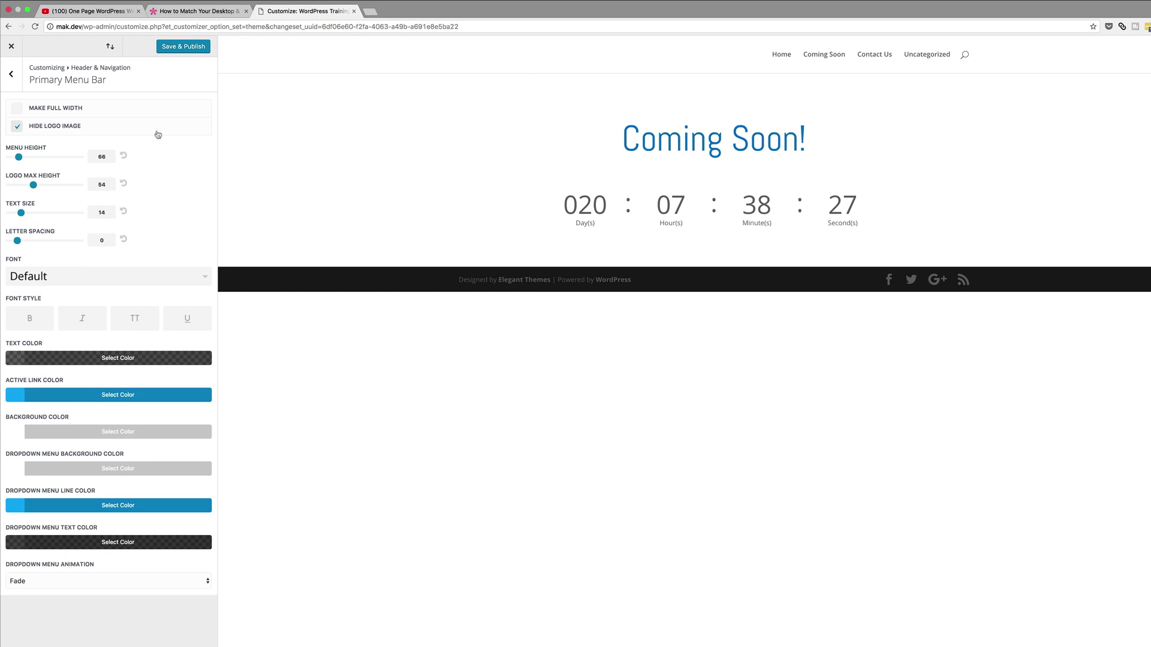
double_click(103, 155)
type("30")
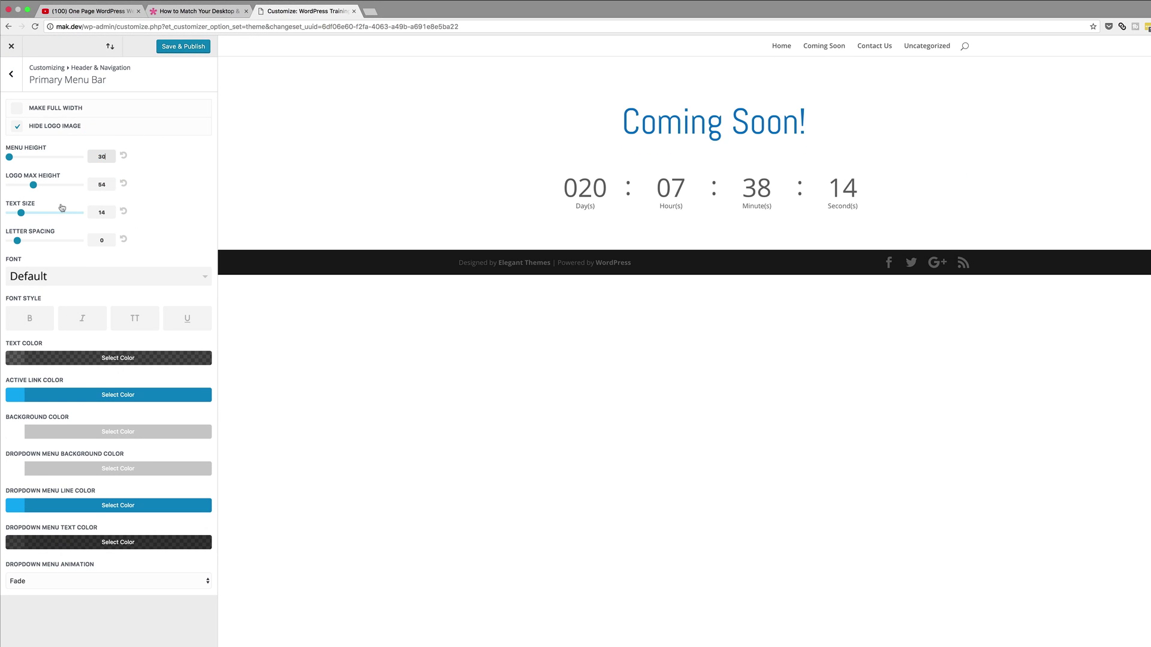
double_click(102, 184)
type("100")
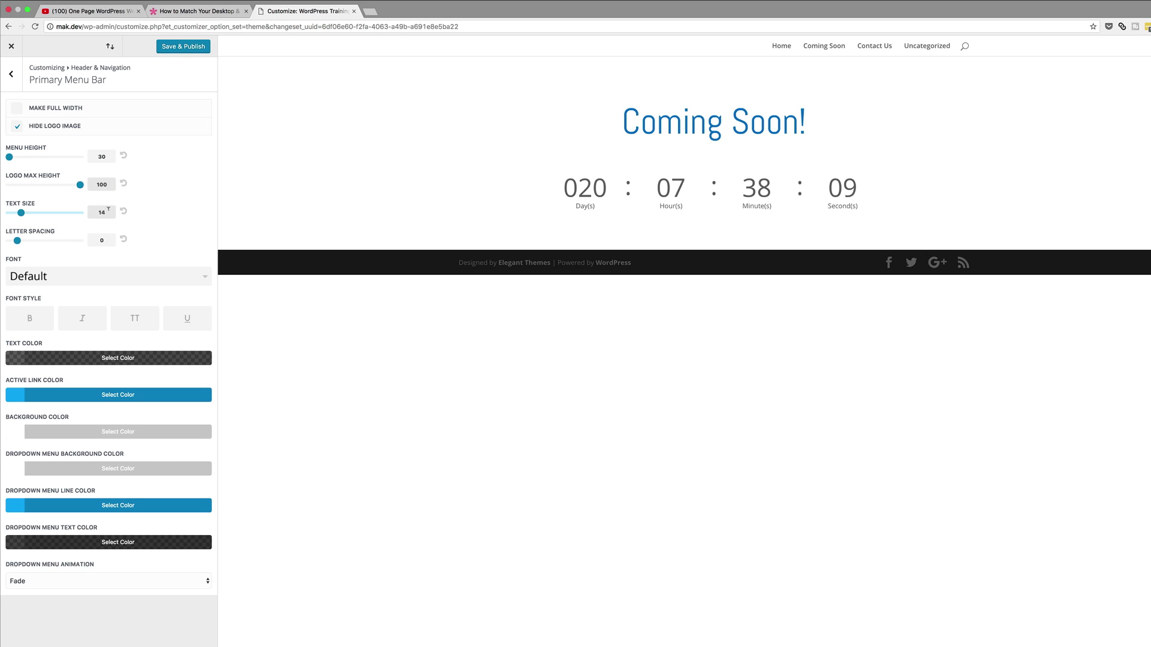
Set the menu letter spacing to -1 and the menu font to Lato Light.
left_click(98, 239)
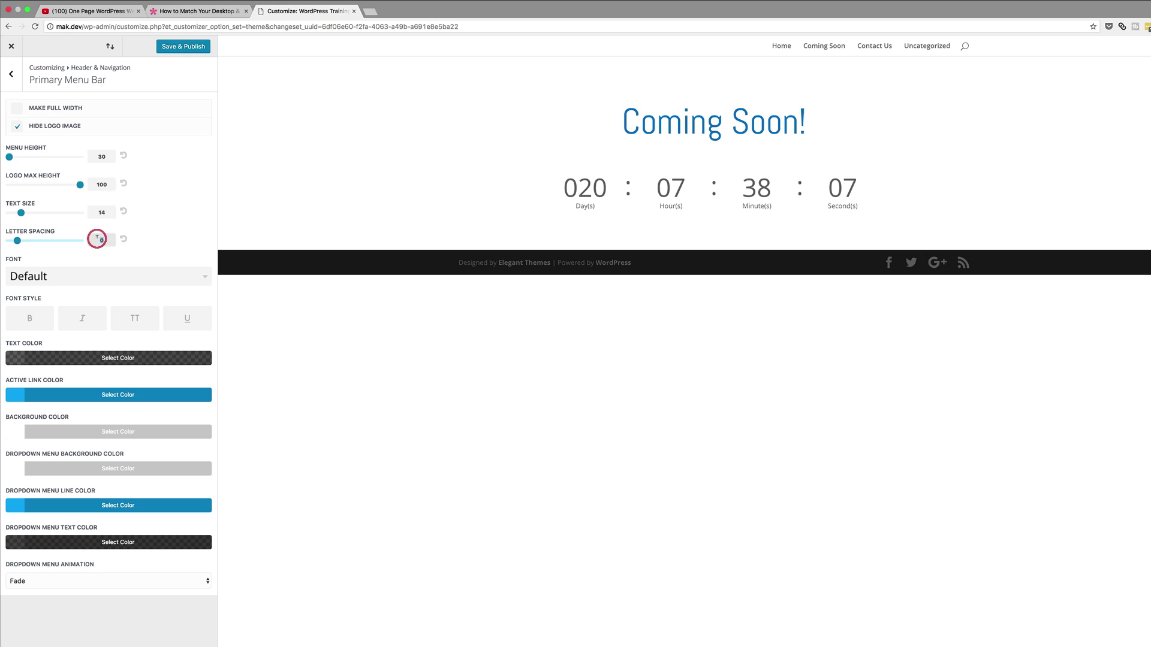
type("-1")
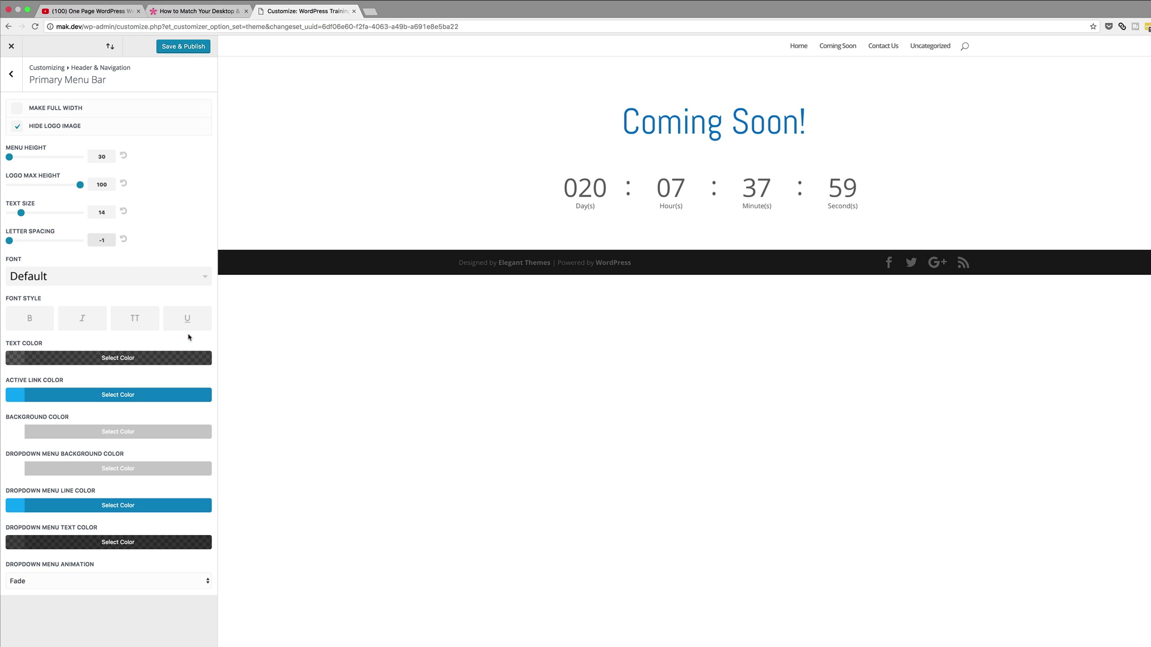
left_click(145, 275)
scroll(139, 293, "down", 10)
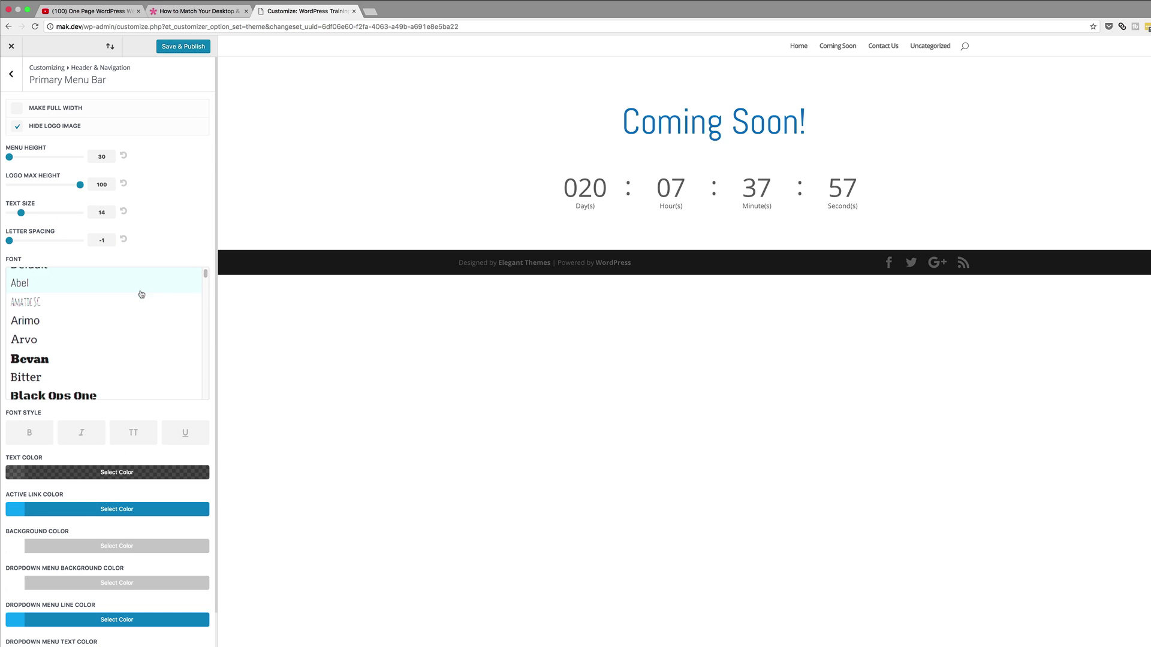
scroll(140, 293, "up", 5)
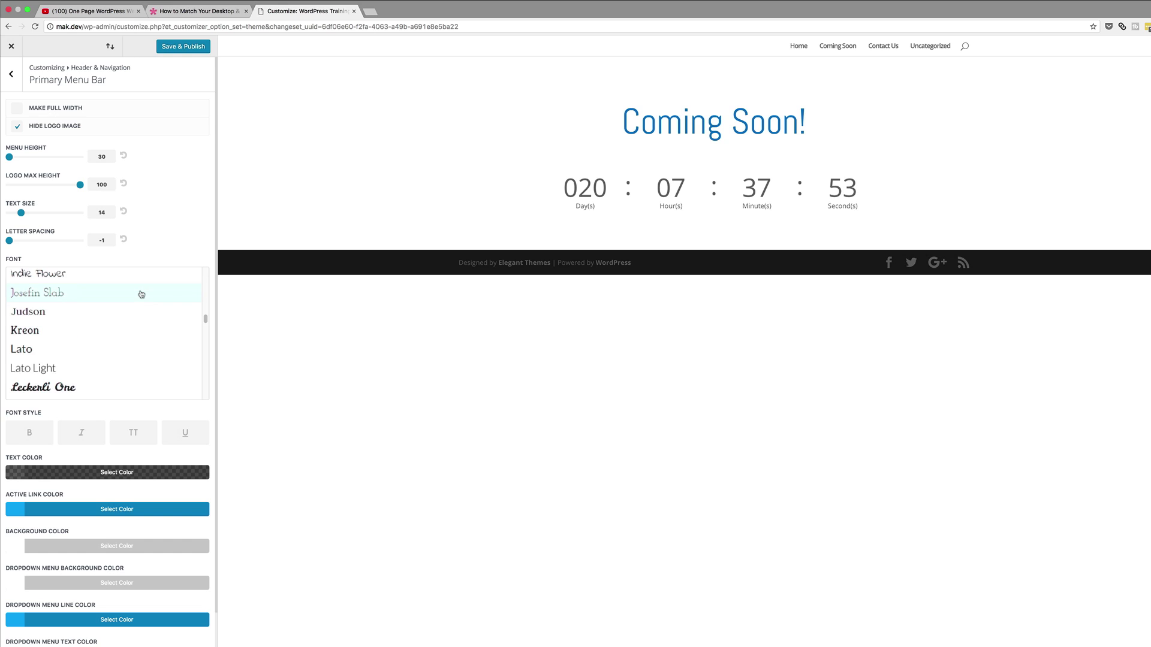
scroll(140, 293, "down", 1)
left_click(50, 358)
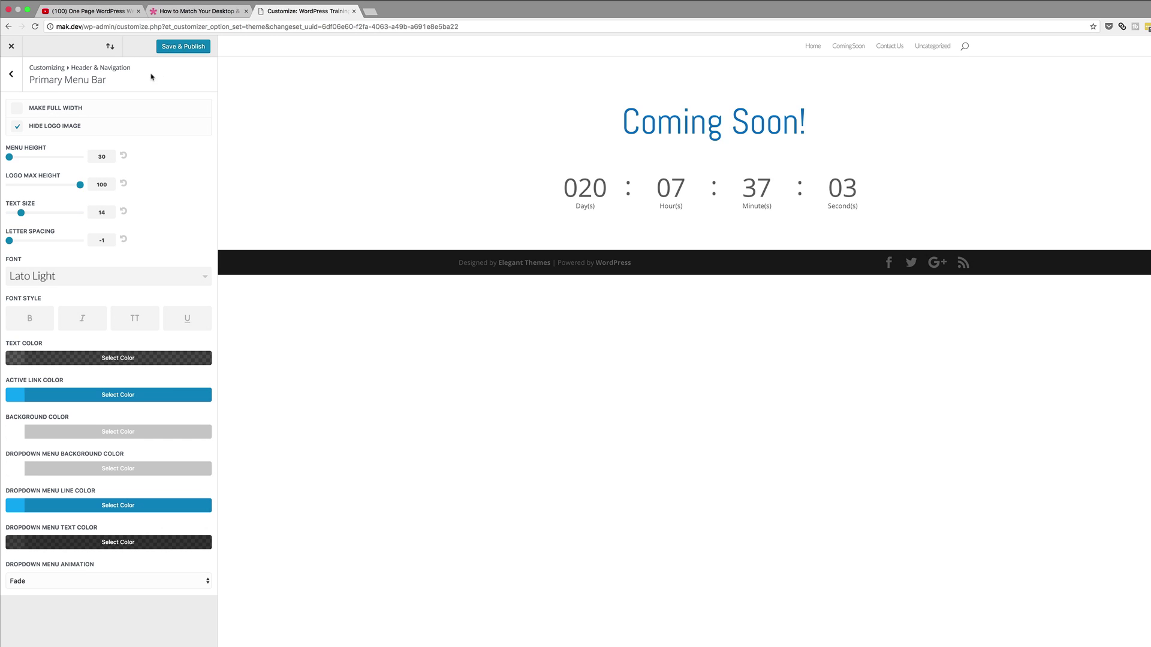
Publish the primary menu bar changes and return to the top-level Customizer sections.
left_click(188, 48)
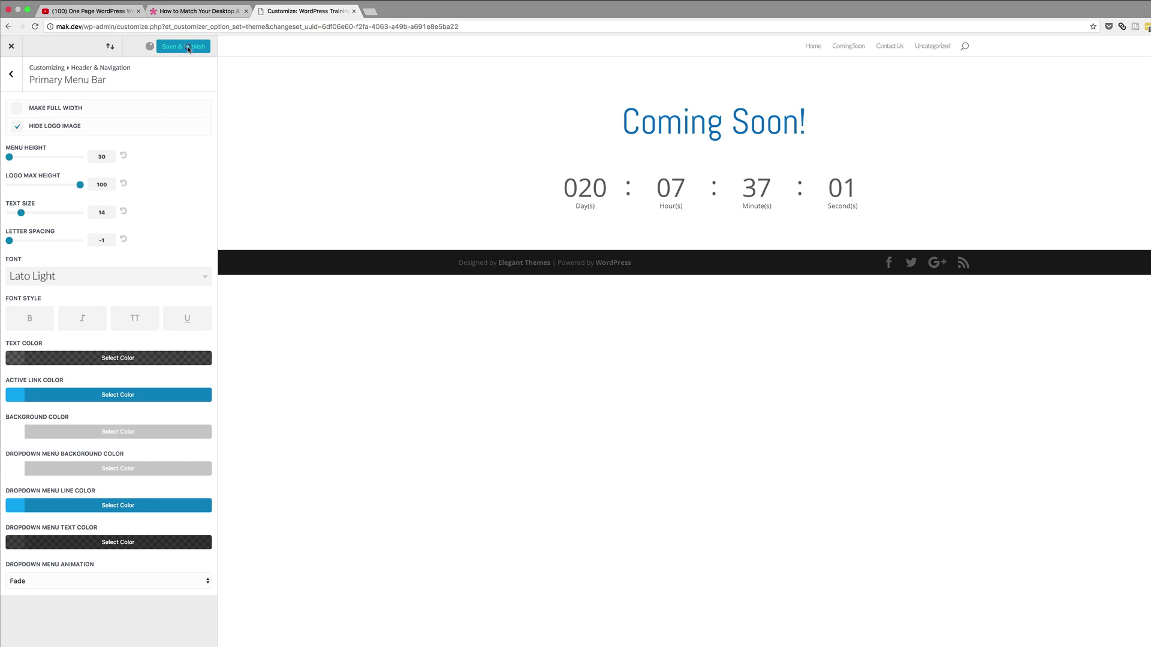
left_click(13, 76)
left_click(13, 76)
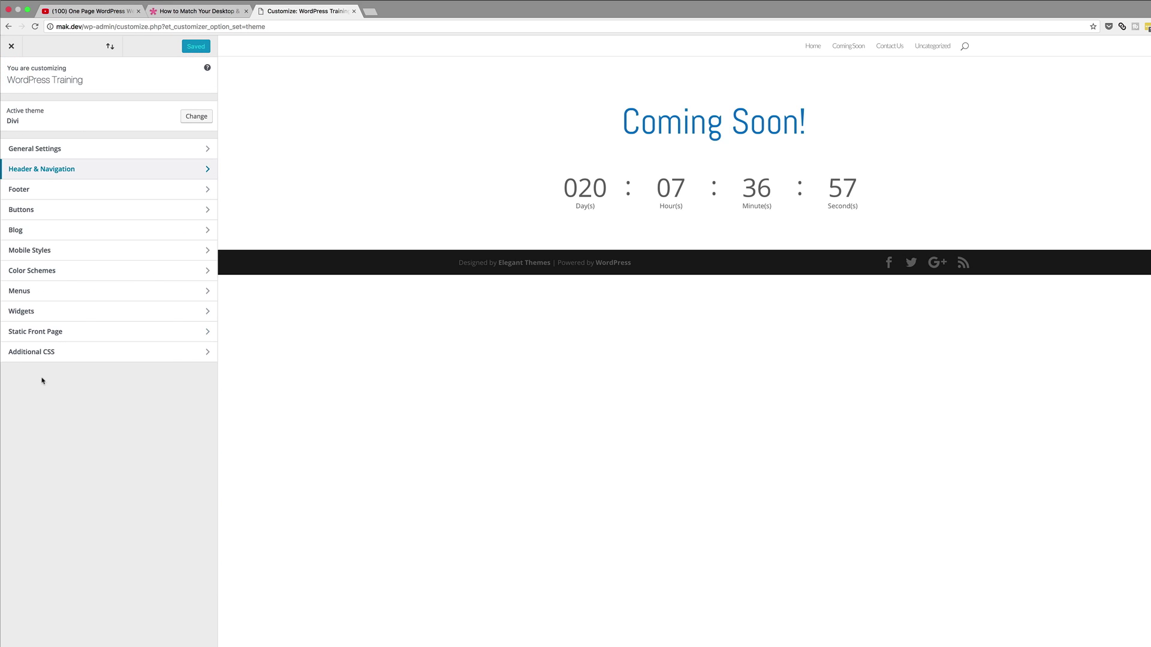
Paste the mobile menu bar padding rules into Additional CSS and publish them.
left_click(41, 352)
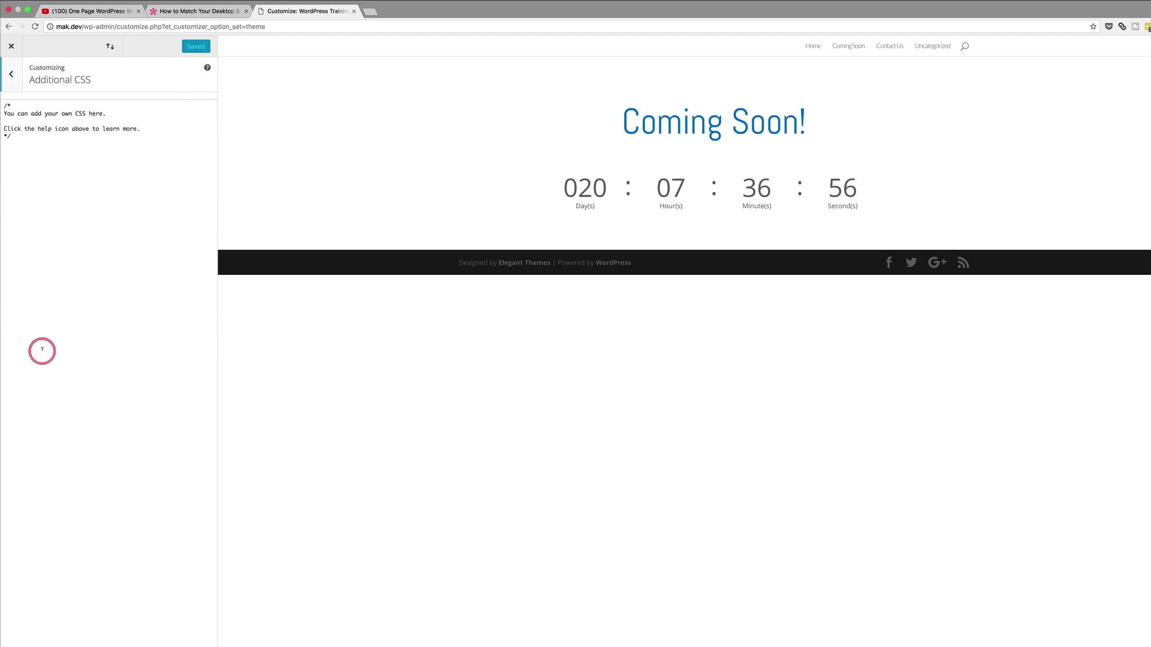
left_click(28, 138)
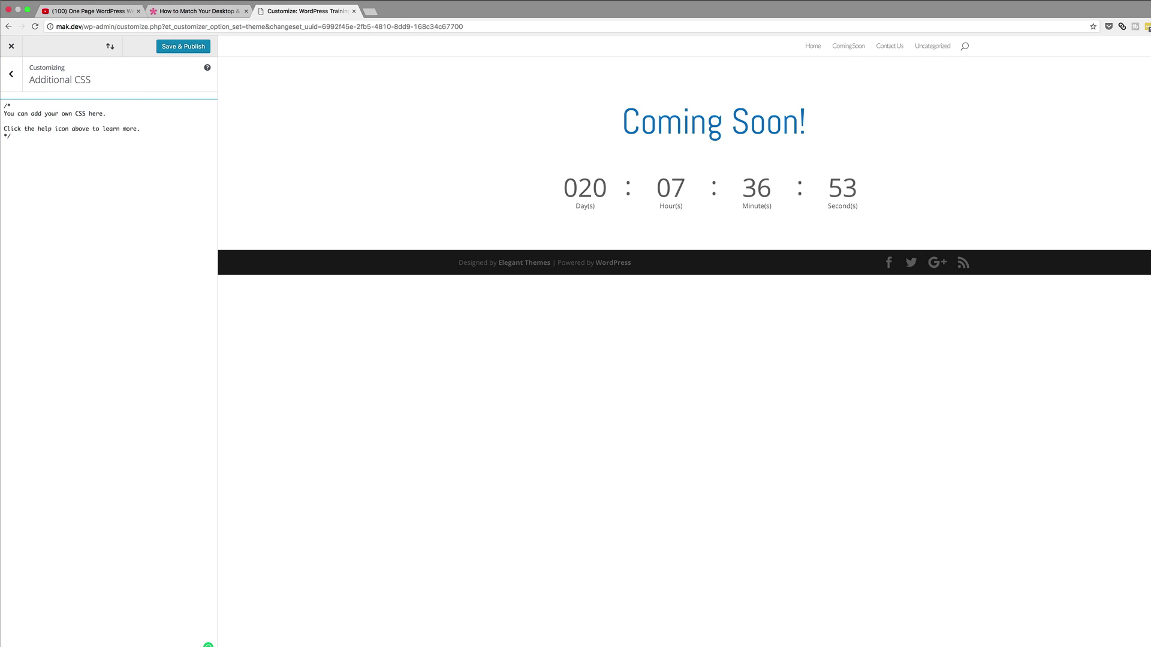
type("@media (max-width: 980px) { #page-container { padding-top: 43px !important; } } @media (max-width: 980px) { #logo { max-width: 100% !important; max-height: 90% !important; } } @media (max-width: 980px) { #mainheader { top: 4% !important; } } @media (max-width: 980px) { #et-top-navigation{ padding-top: 5px !important; }} .et_header_style_split .mobile_menu_bar, .et_header_style_left .mobile_menu_bar { padding-bottom: 5px; }")
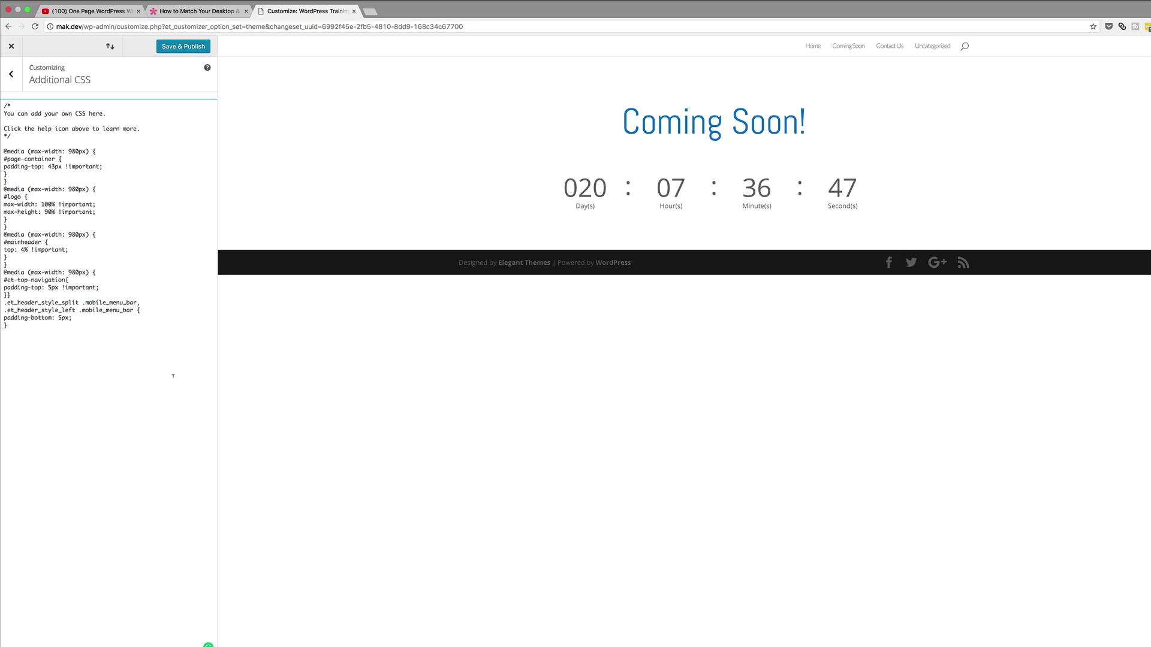
left_click(221, 185)
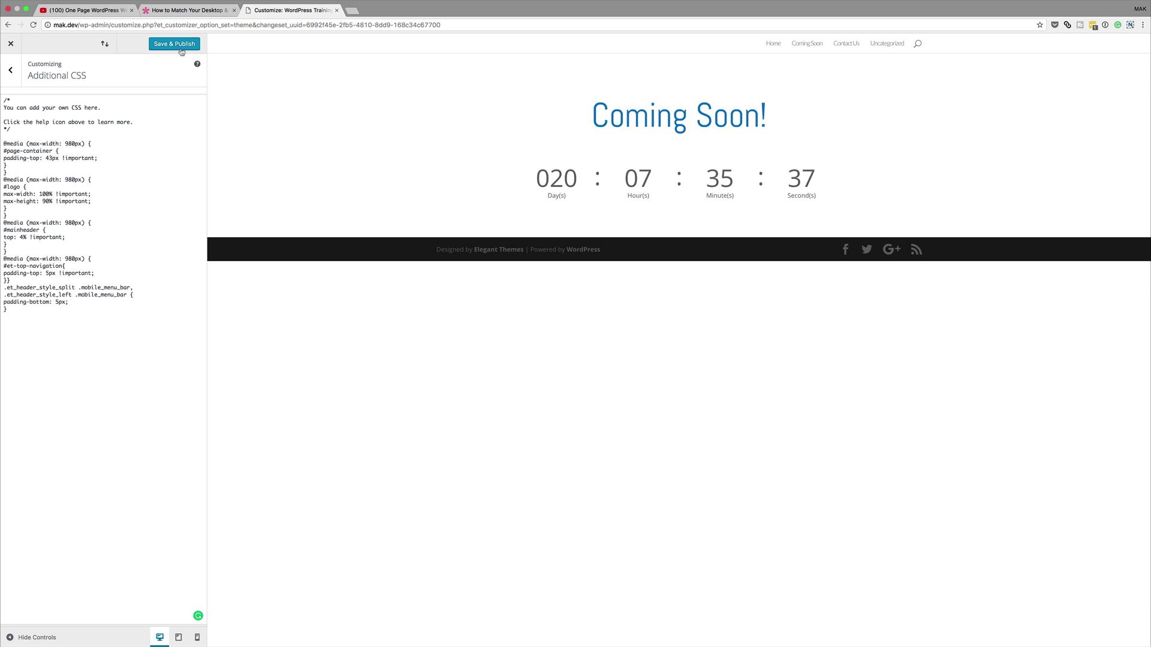
left_click(177, 47)
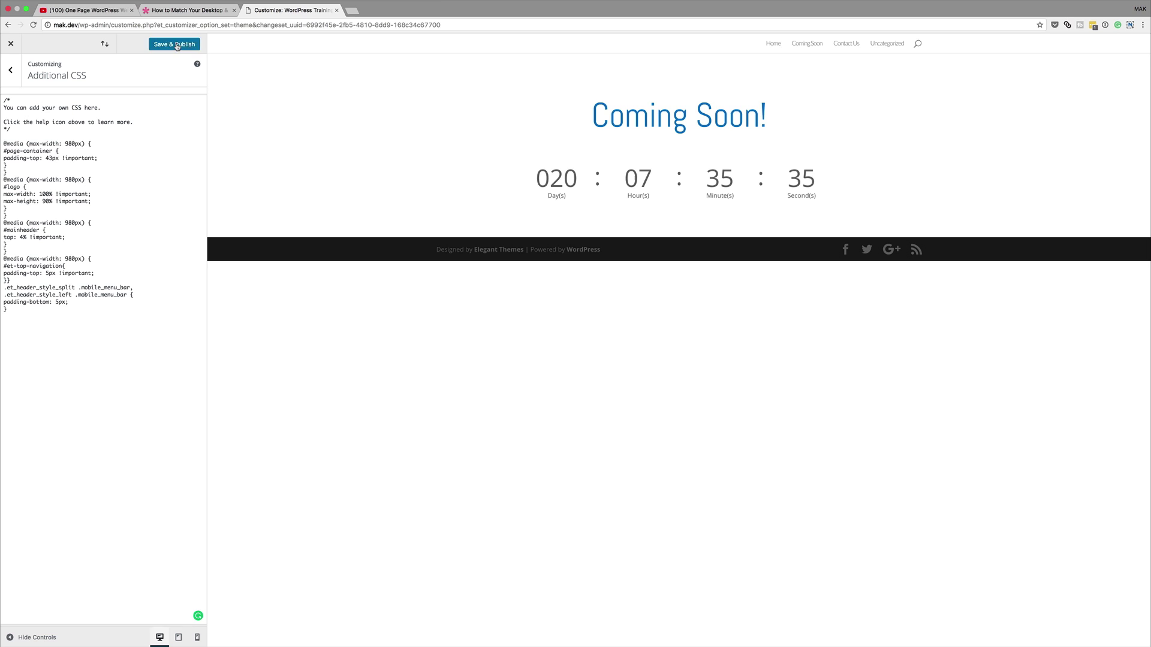
Leave the Customizer and open the Coming Soon page for editing from All Pages.
left_click(11, 44)
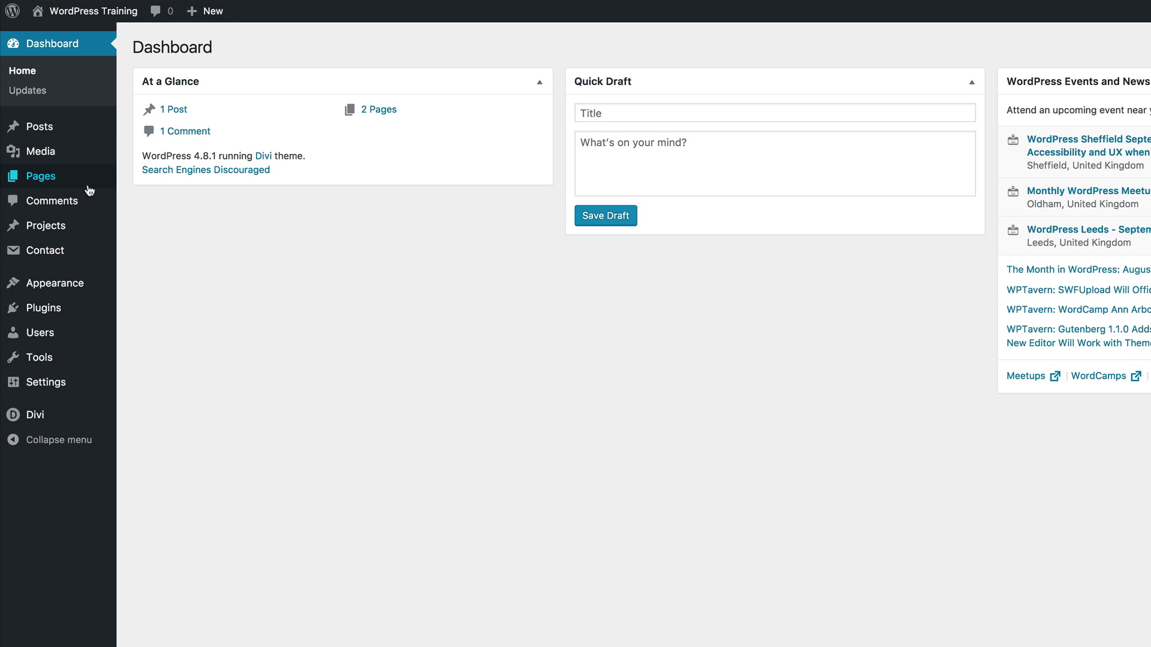
mouse_move(40, 160)
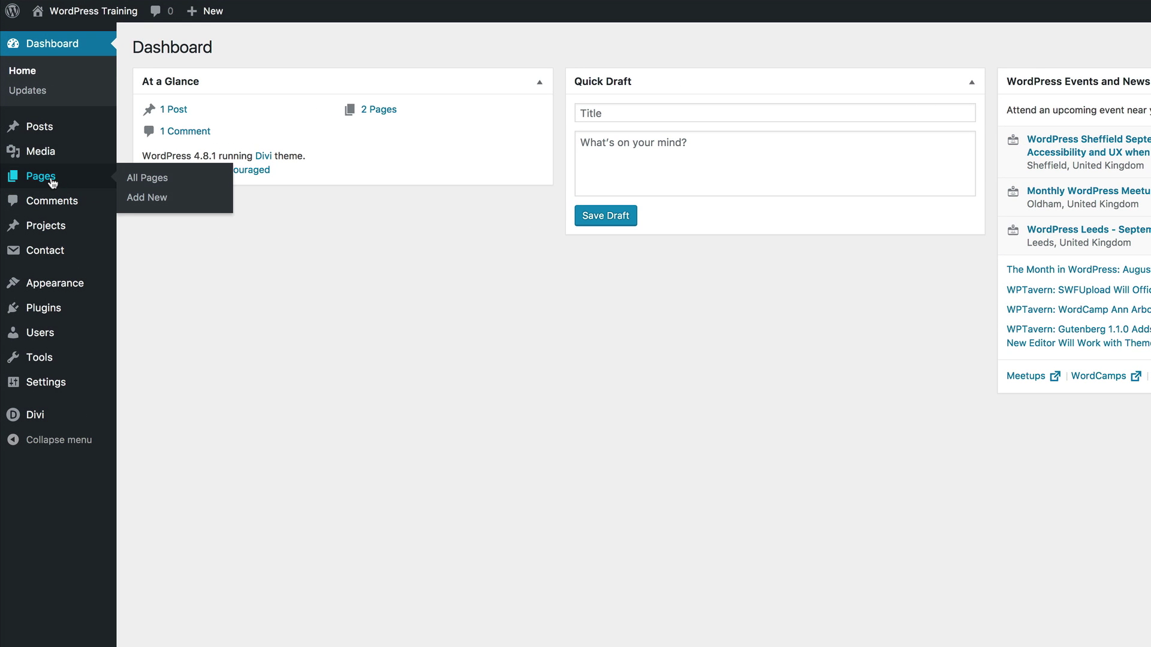
left_click(154, 179)
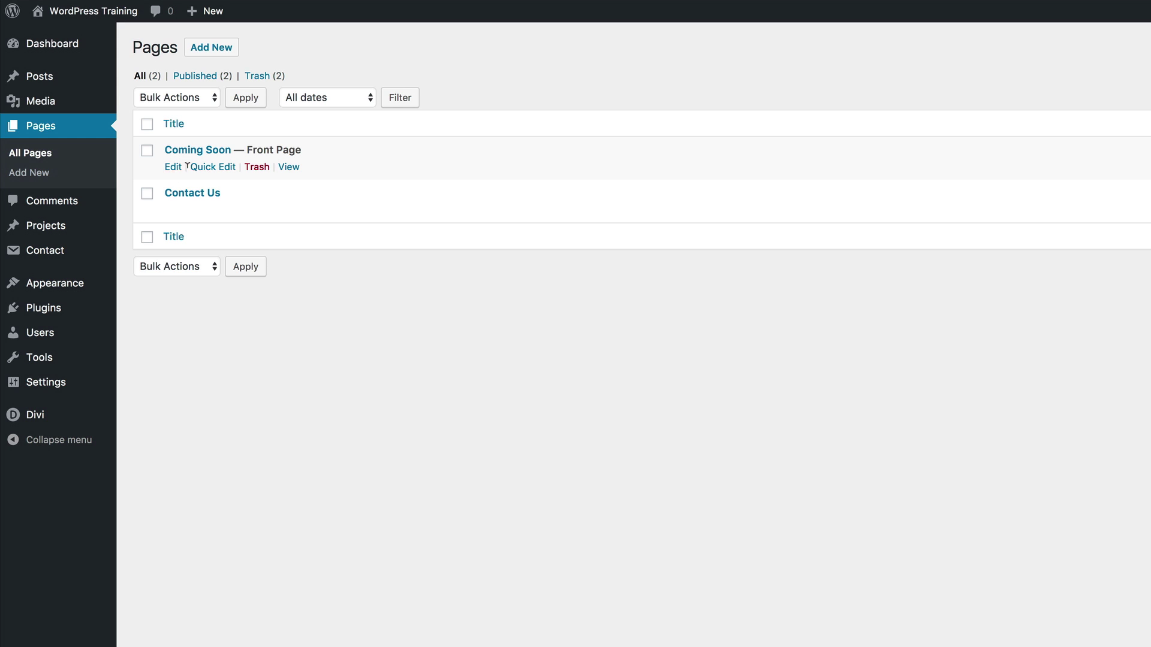
left_click(174, 168)
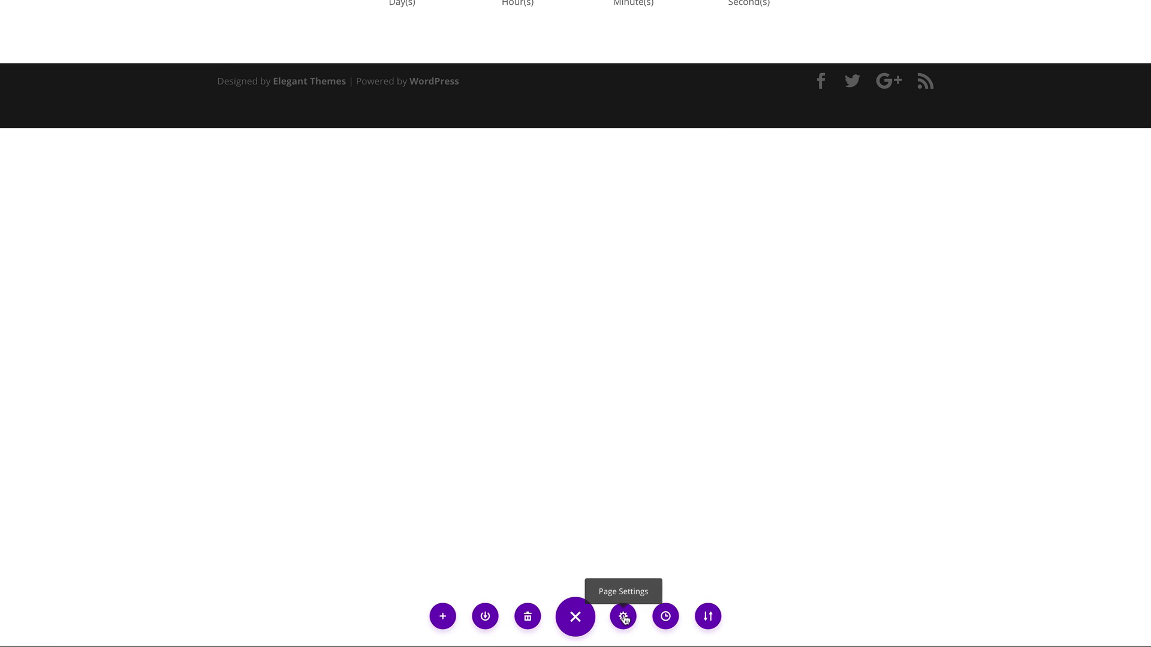
Paste the mobile menu bar CSS into the page's Advanced > Custom CSS, then close Page Settings.
left_click(624, 618)
left_click(123, 41)
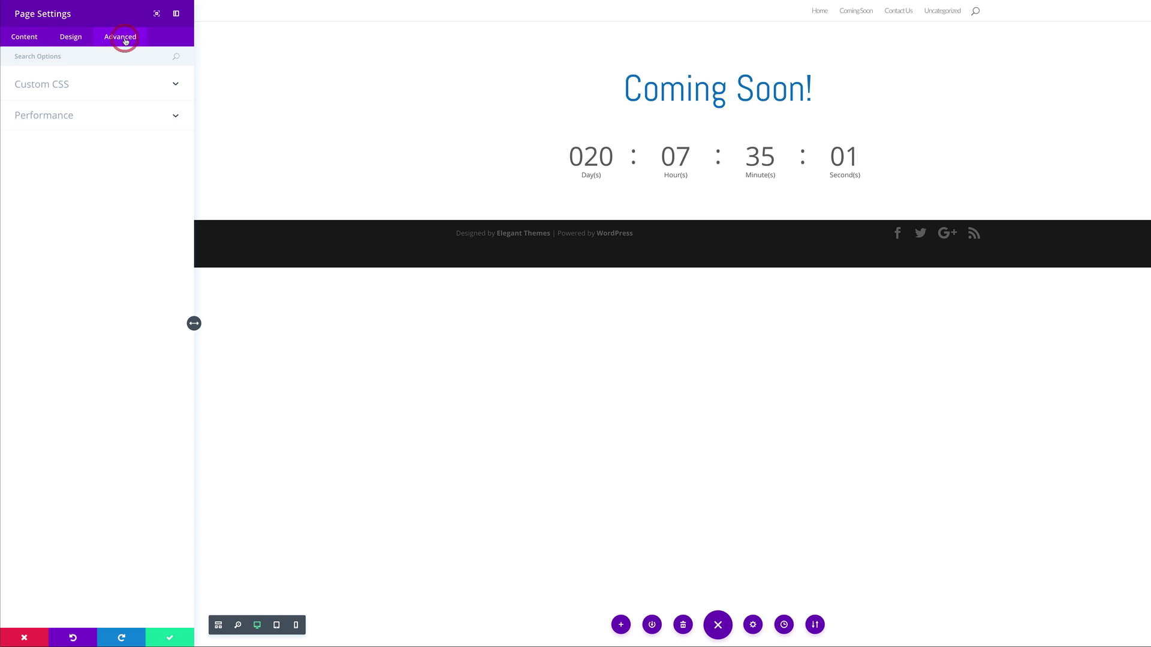
left_click(63, 84)
left_click(51, 117)
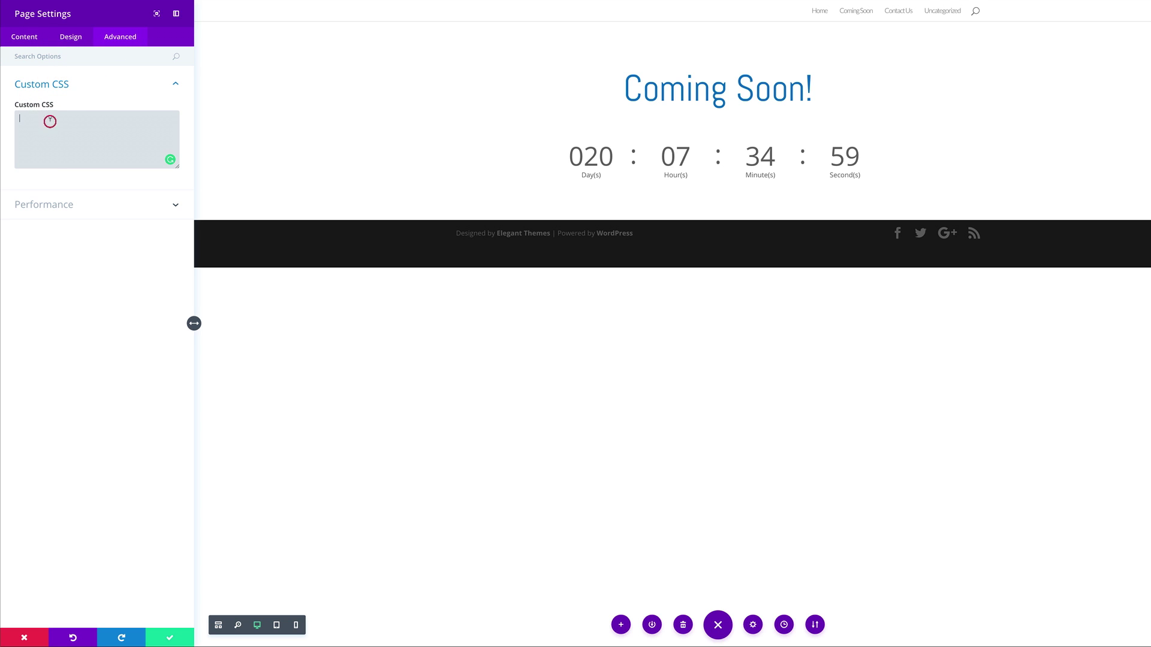
key("ctrl+v")
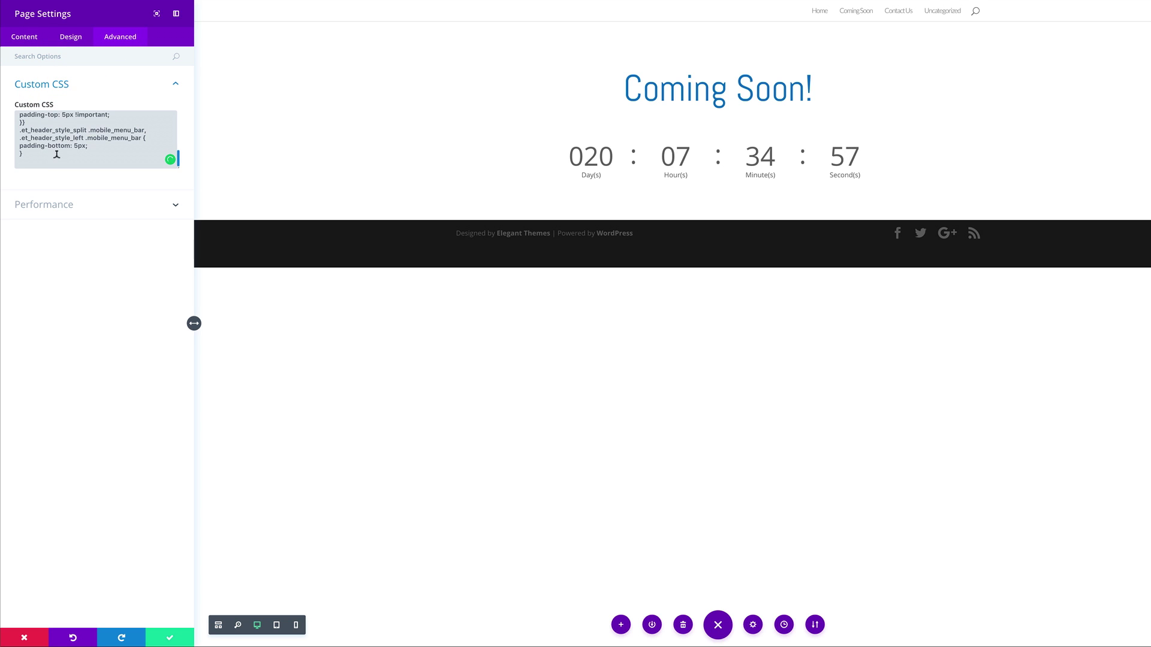
key("Return")
key("ctrl+a")
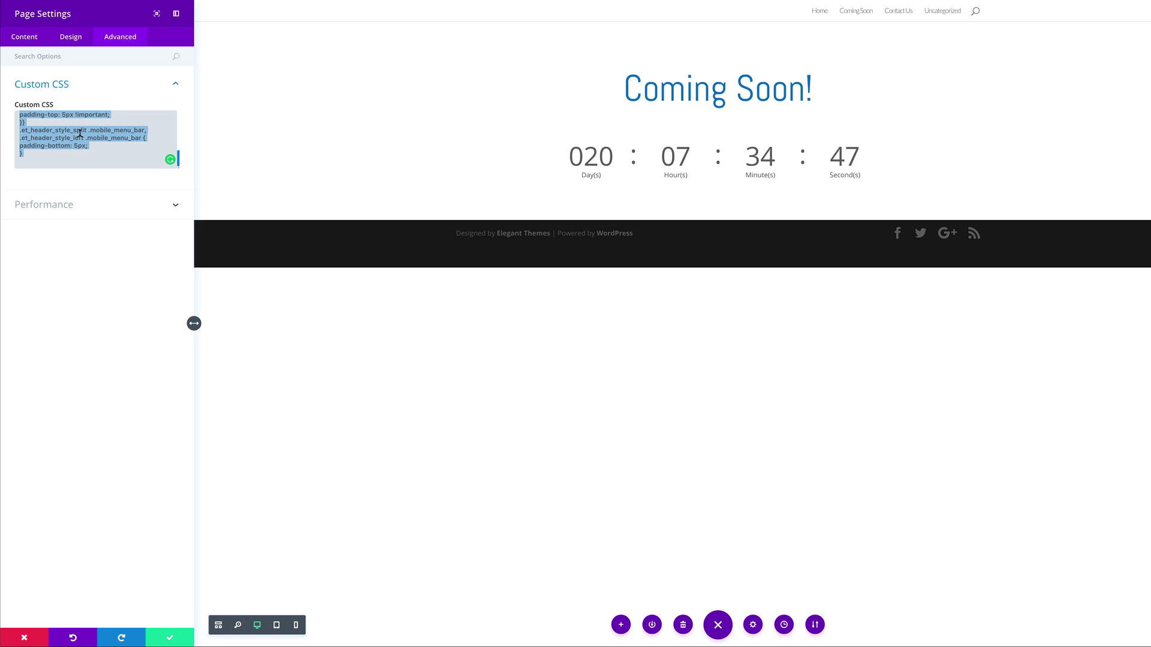
left_click(25, 639)
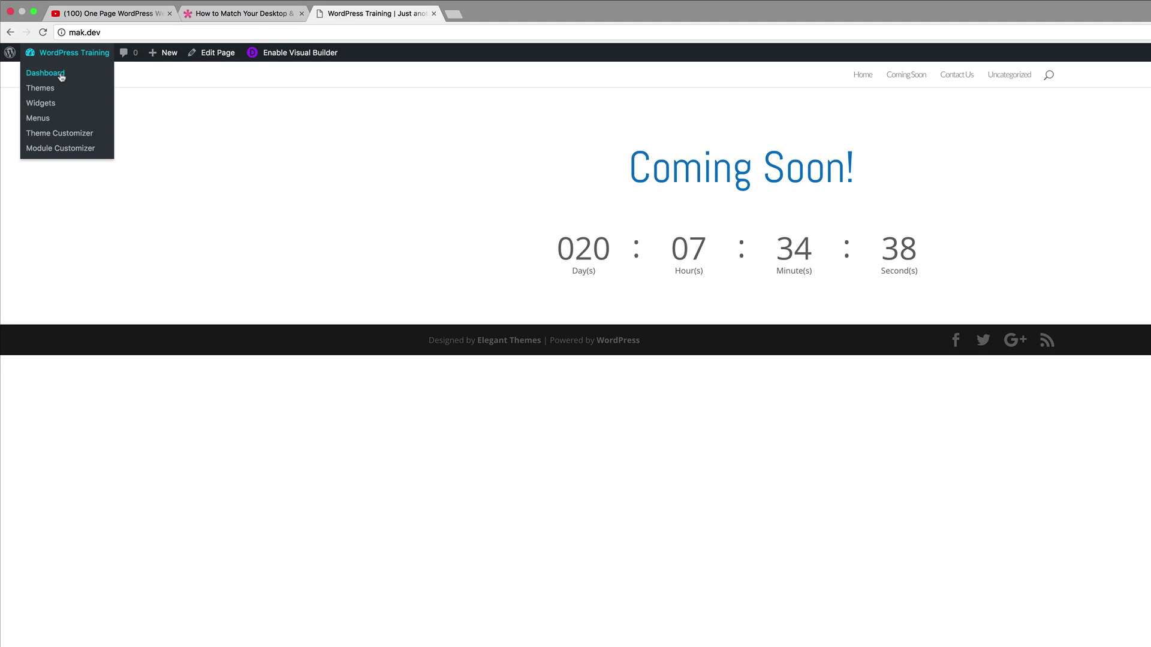
Go from the admin dashboard to Divi Theme Options.
left_click(61, 76)
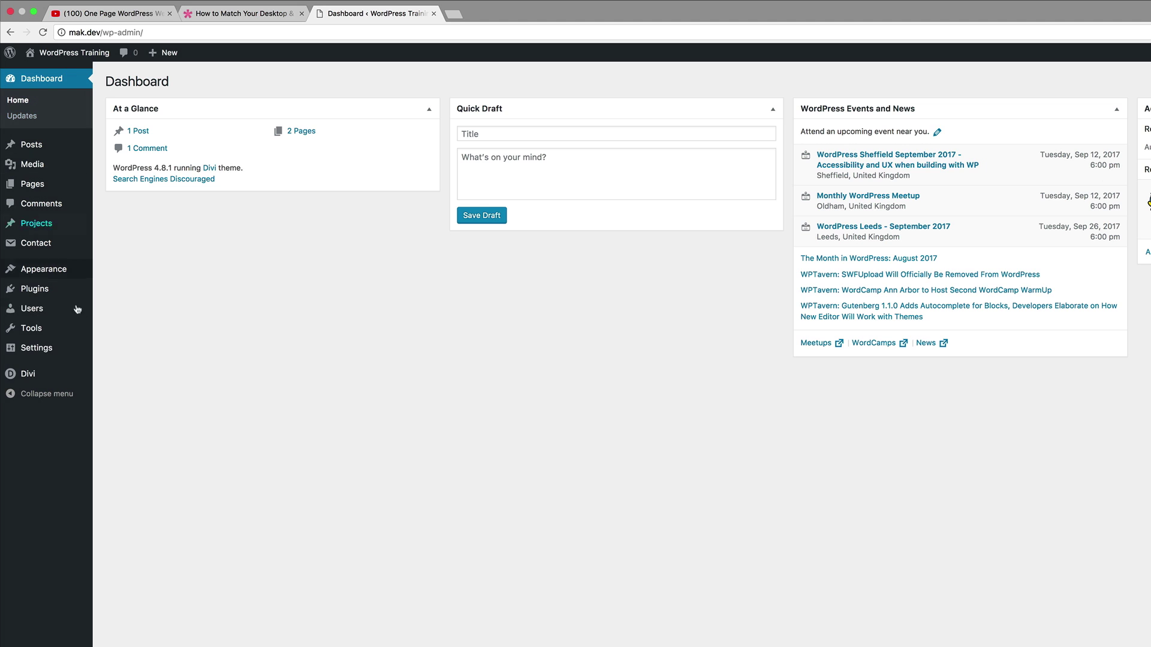
mouse_move(27, 377)
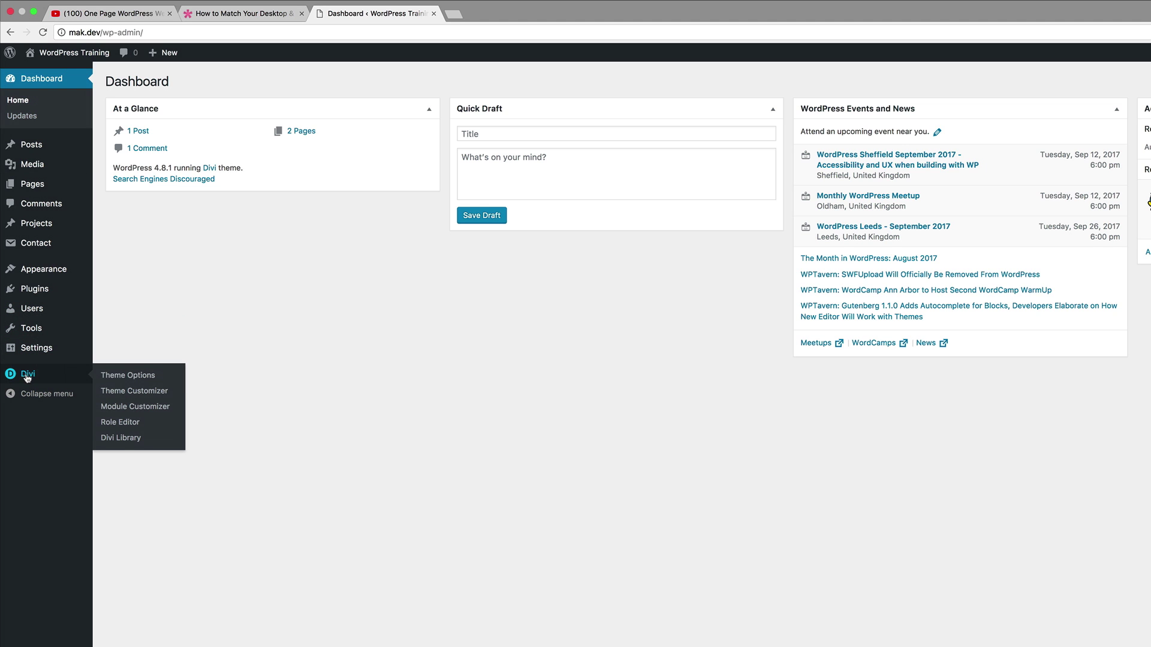
left_click(145, 376)
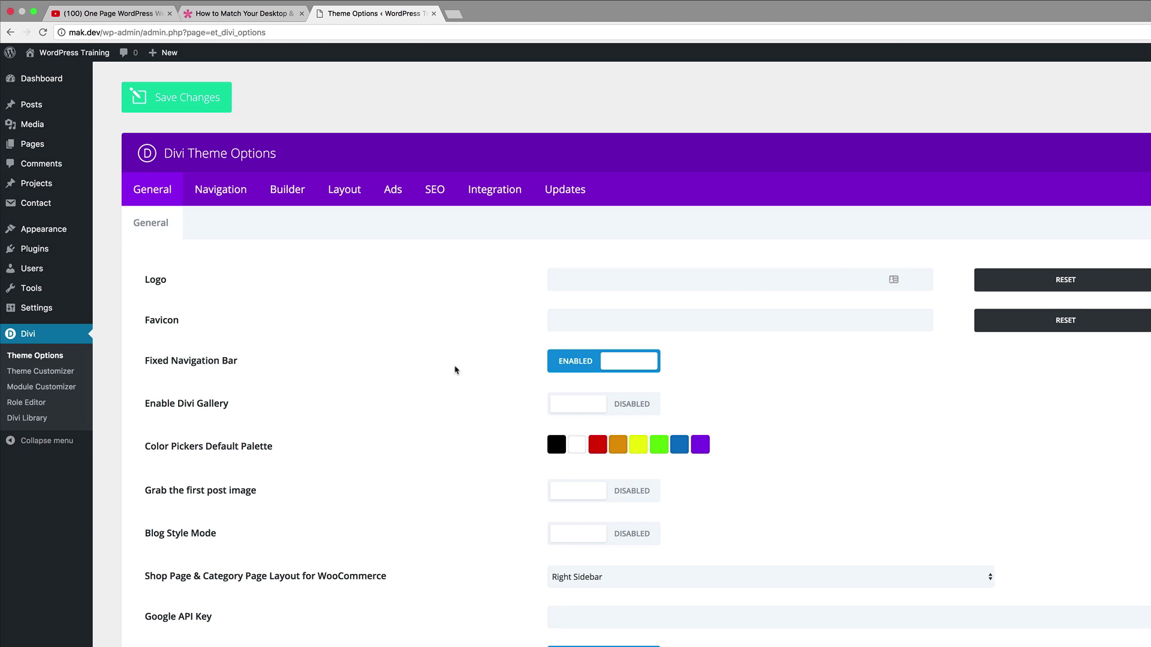
Scroll down to the Custom CSS box and make it taller to review its contents.
scroll(456, 368, "down", 8)
scroll(455, 369, "down", 10)
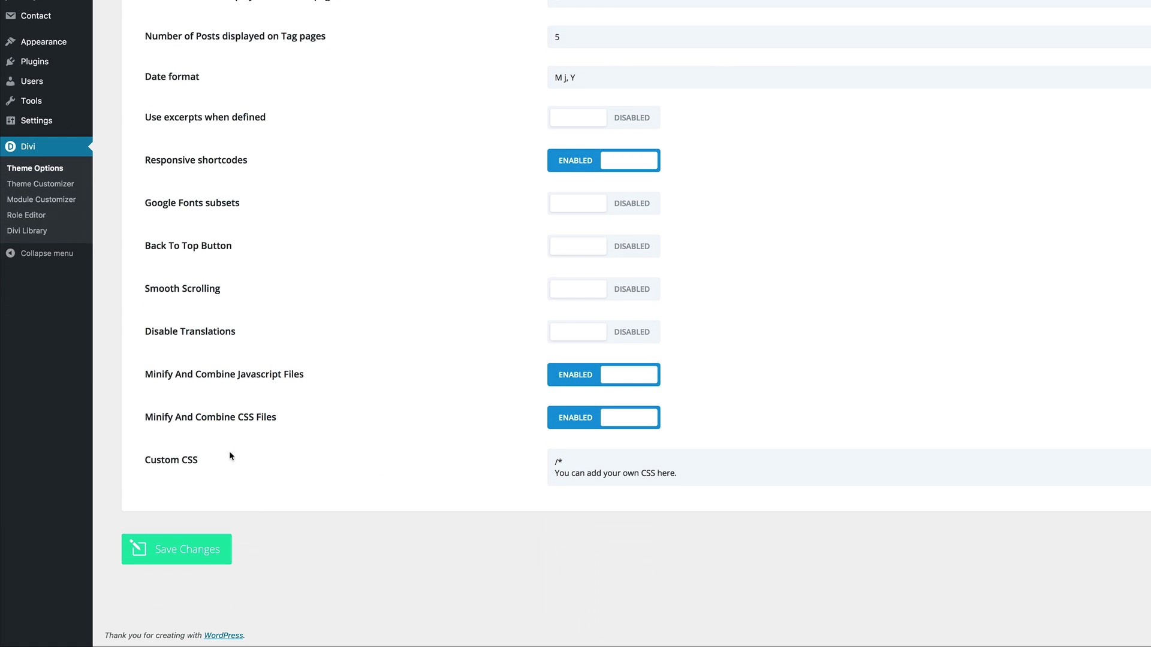
left_click_drag(145, 458, 198, 459)
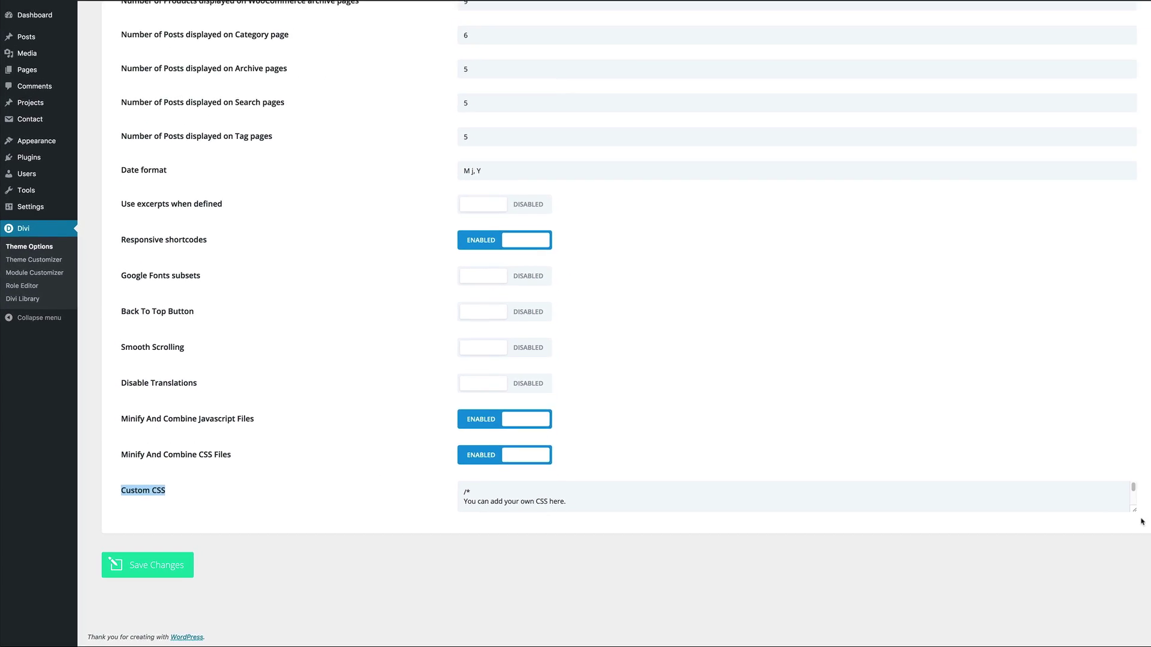
left_click_drag(1150, 490, 1150, 556)
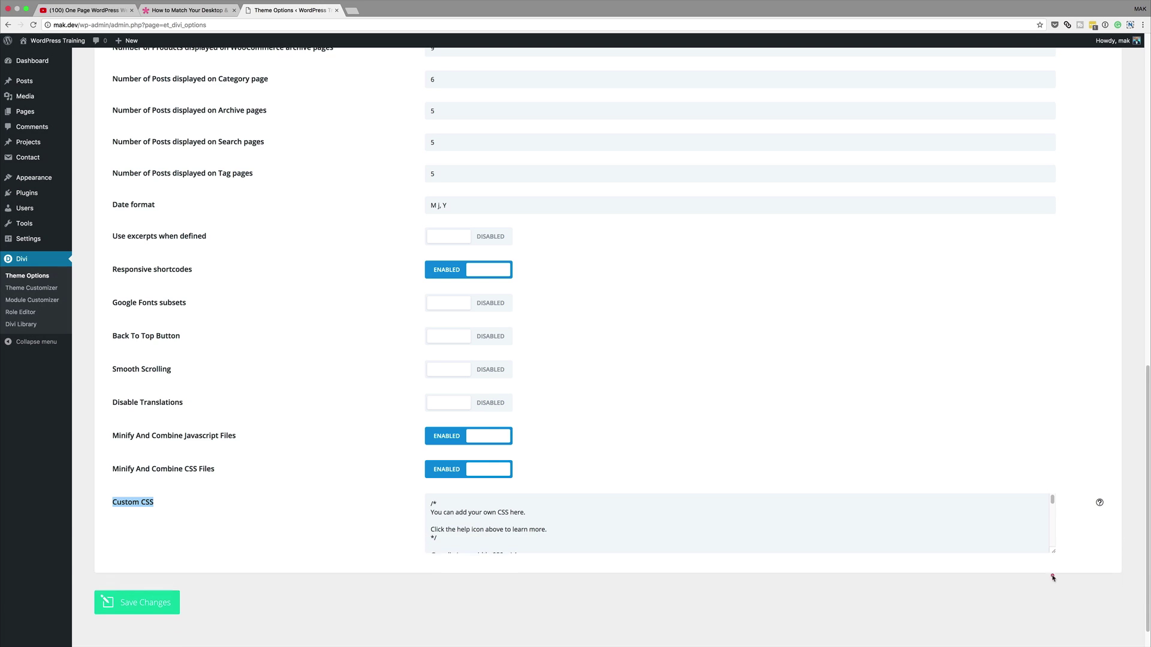
left_click_drag(1053, 577, 1053, 627)
scroll(675, 532, "down", 8)
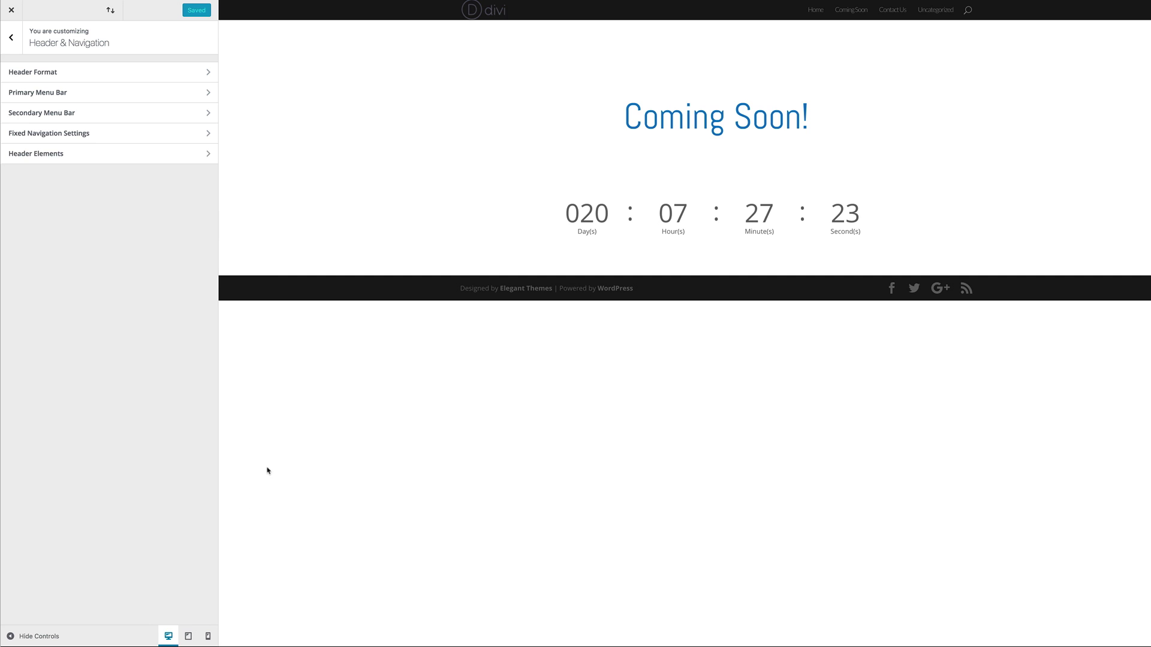
Preview the Coming Soon page at tablet width, then at phone width.
left_click(189, 637)
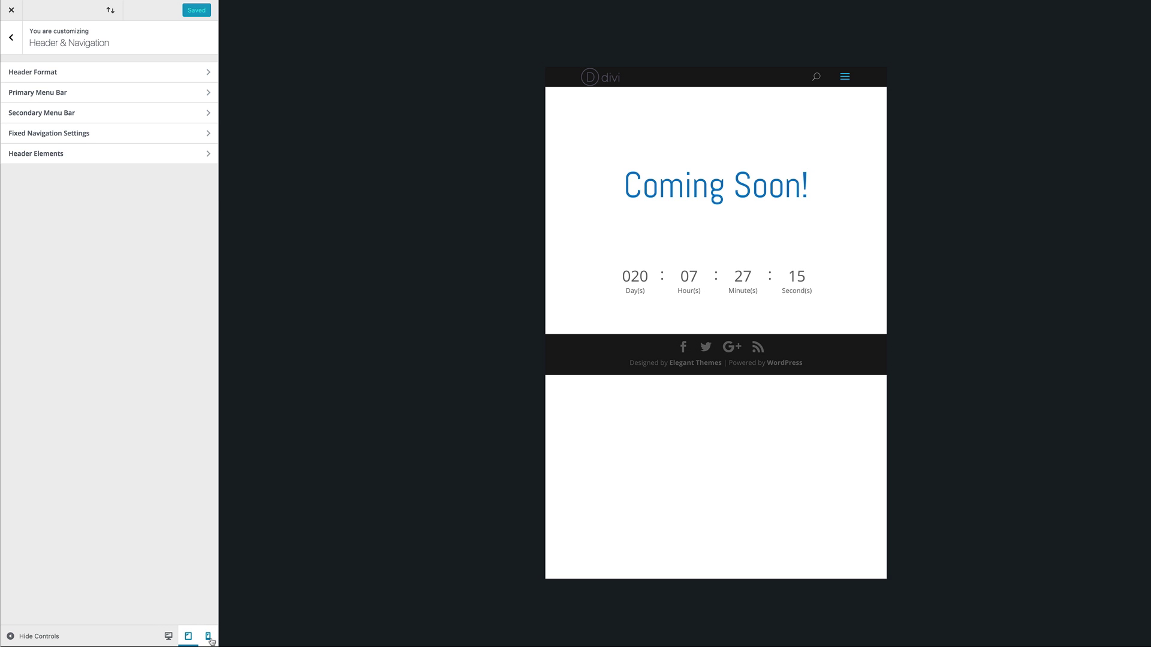
left_click(210, 638)
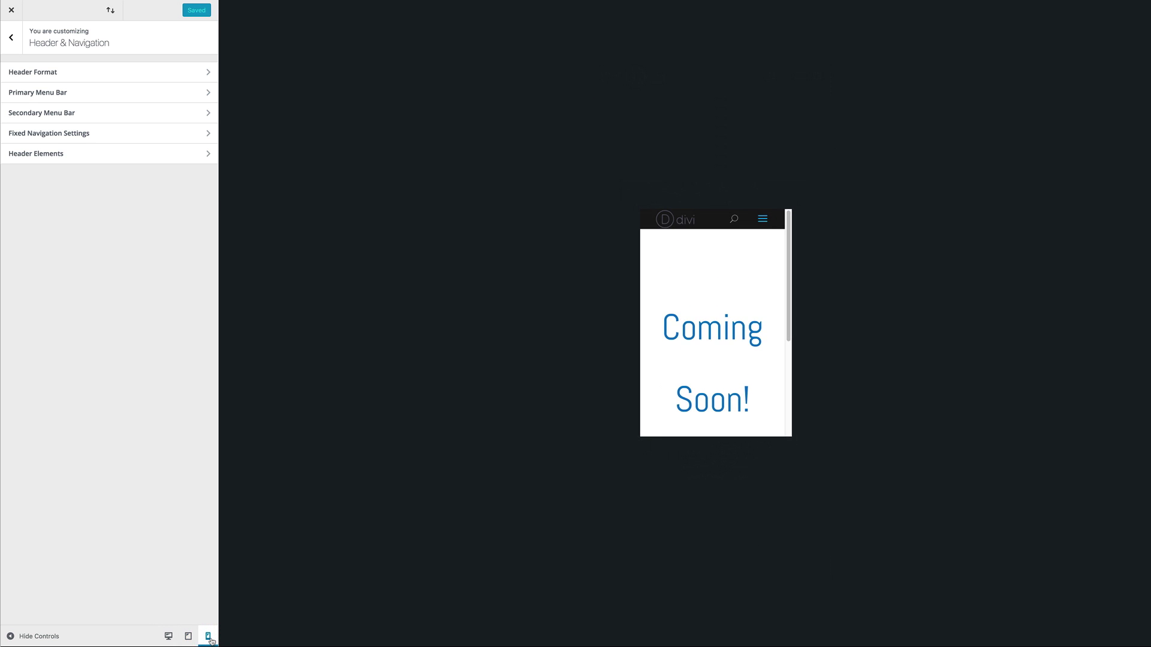